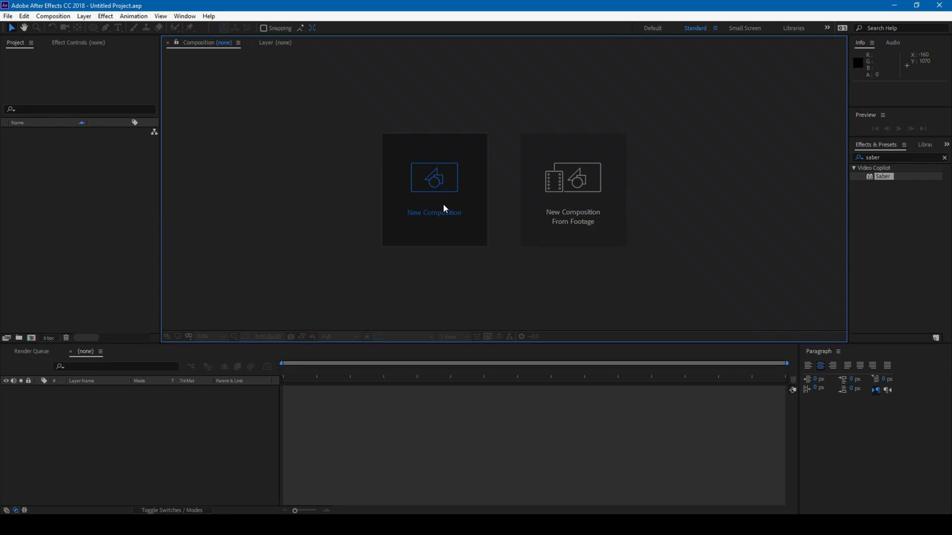
- Create the 1920×1080, 30 fps Neon Text composition and add a black solid layer named BG
{"action": "left_click", "coordinate": [444, 208]}
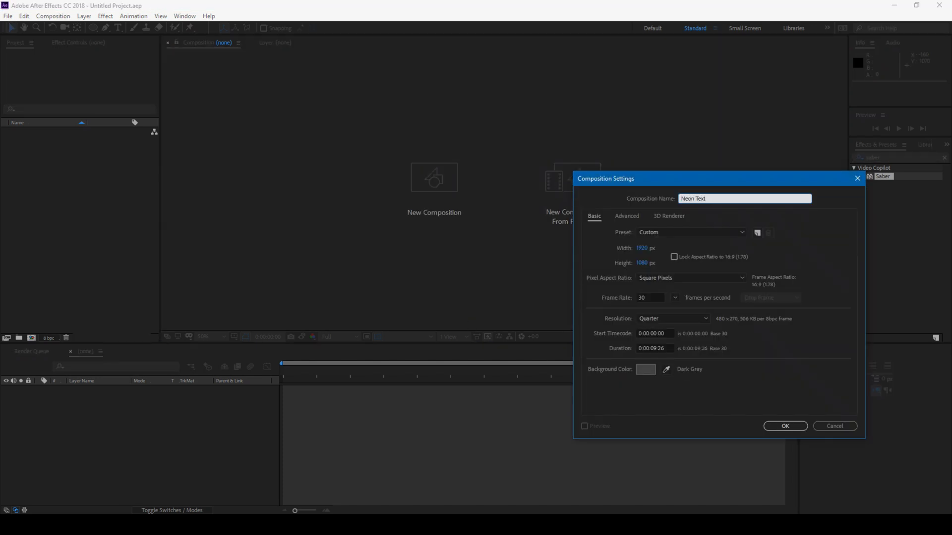
{"action": "key", "text": "Return"}
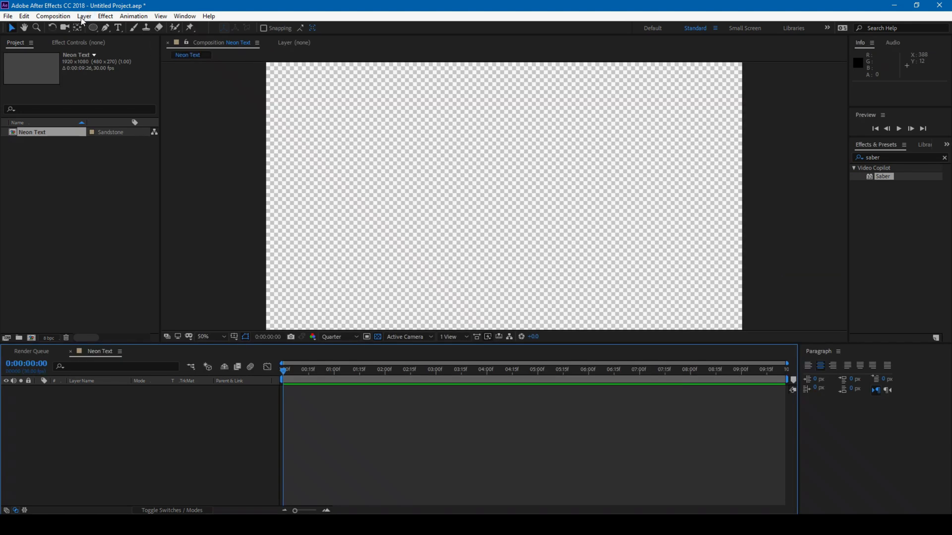
{"action": "left_click", "coordinate": [84, 16]}
{"action": "mouse_move", "coordinate": [100, 28]}
{"action": "left_click", "coordinate": [270, 35]}
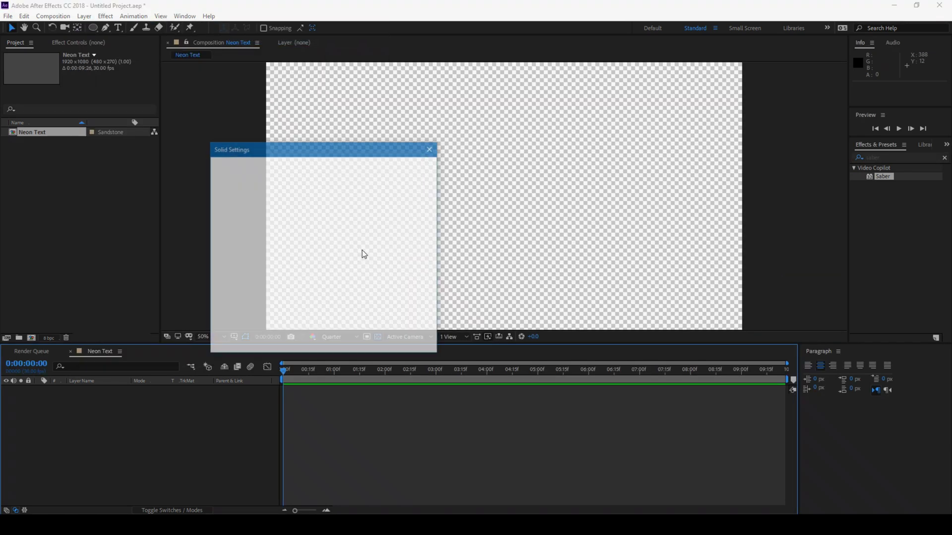
{"action": "left_click", "coordinate": [318, 314]}
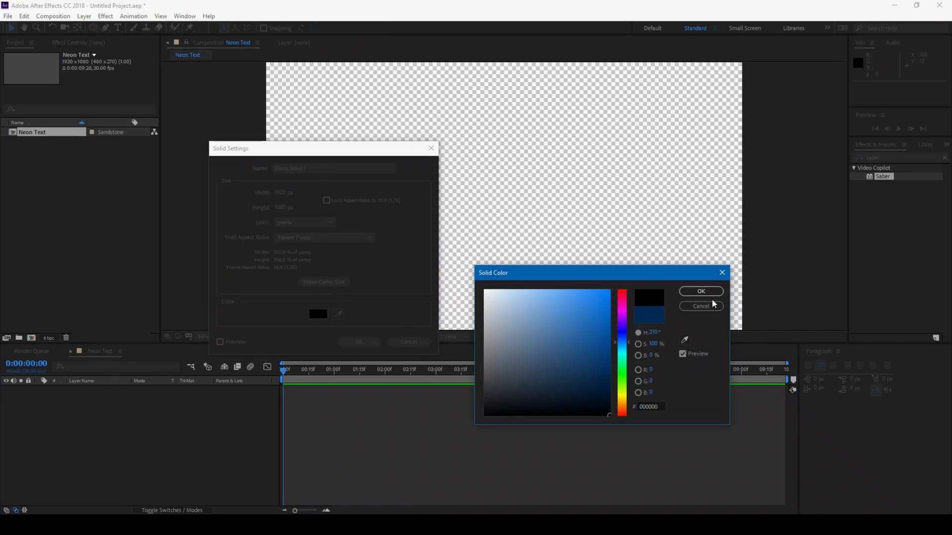
{"action": "left_click", "coordinate": [713, 292]}
{"action": "double_click", "coordinate": [311, 168]}
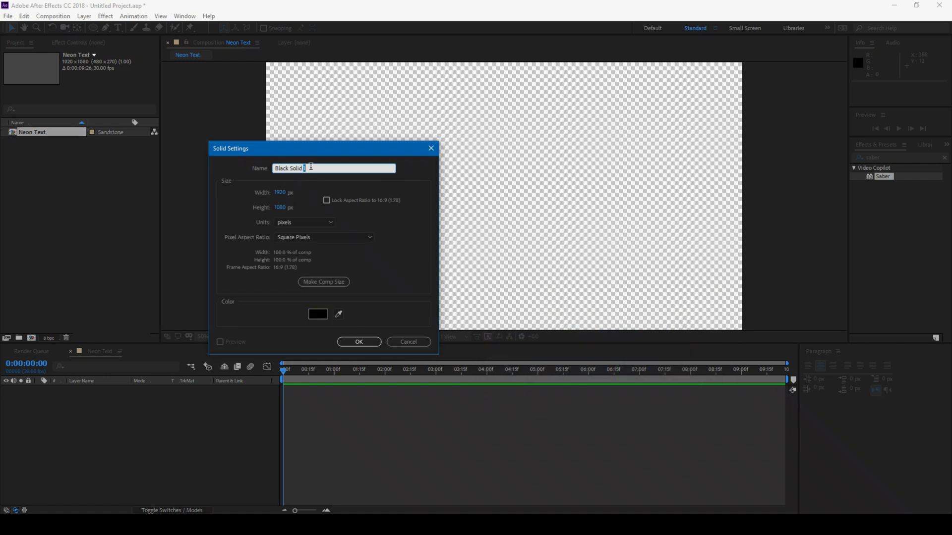
{"action": "key", "text": "ctrl+a"}
{"action": "type", "text": "B"}
{"action": "key", "text": "Return"}
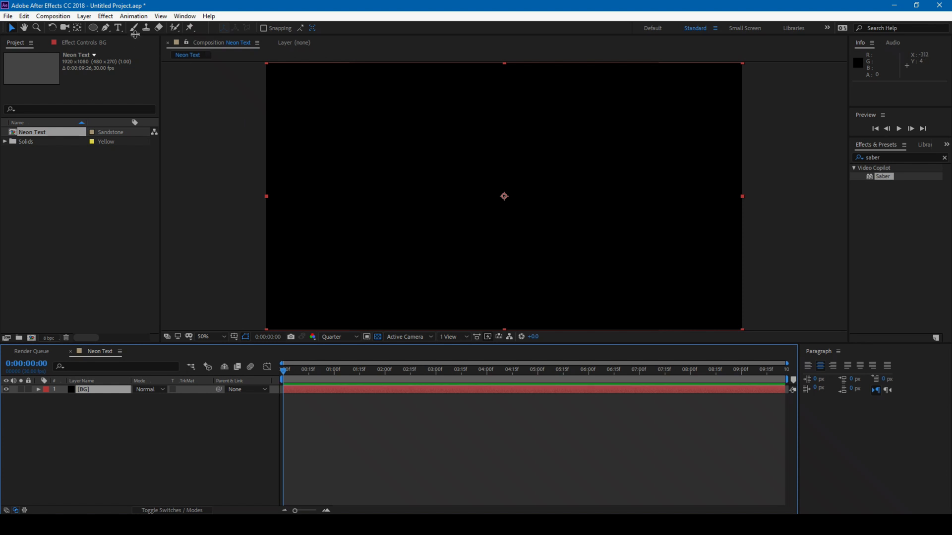
- Add a text box reading NEON on one line and TEXT on the next
{"action": "left_click", "coordinate": [119, 28]}
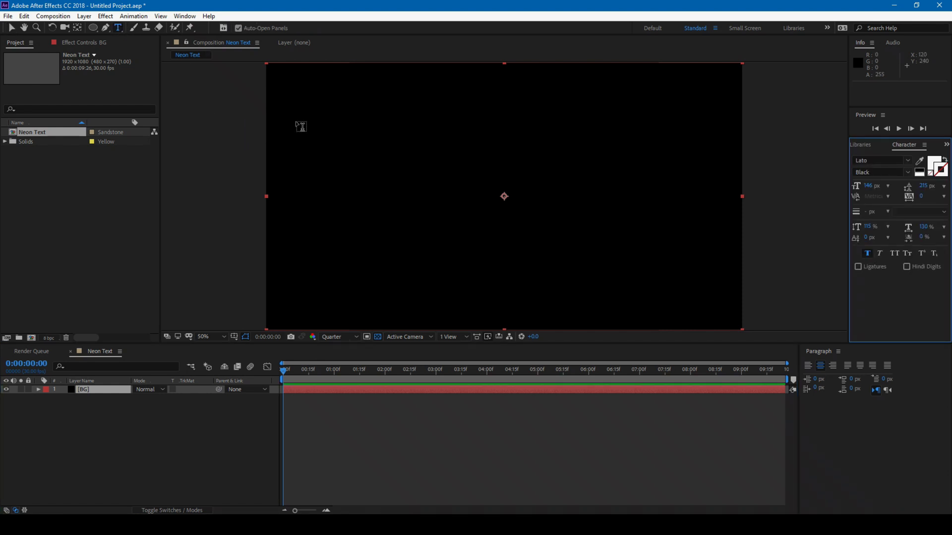
{"action": "left_click_drag", "start_coordinate": [297, 114], "coordinate": [707, 284]}
{"action": "type", "text": "NEON"}
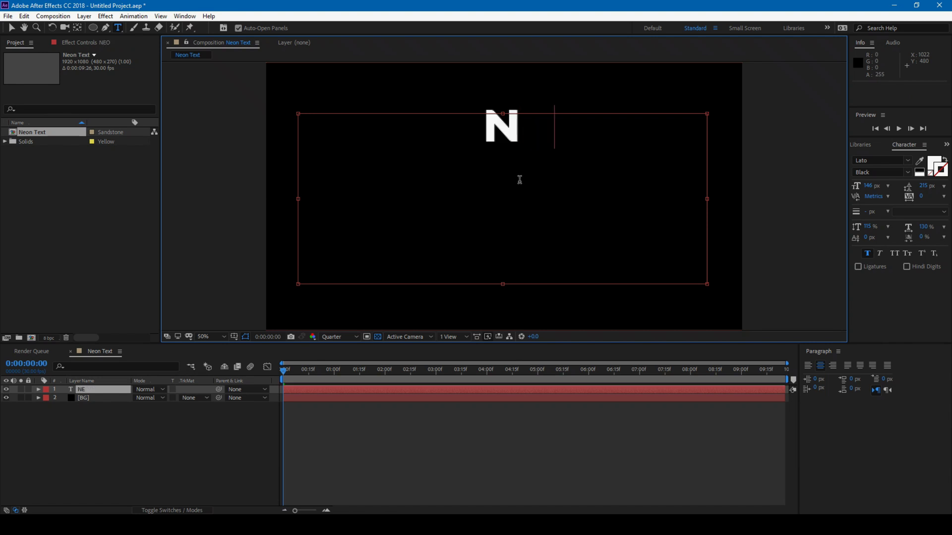
{"action": "key", "text": "Return"}
{"action": "type", "text": "TEXT"}
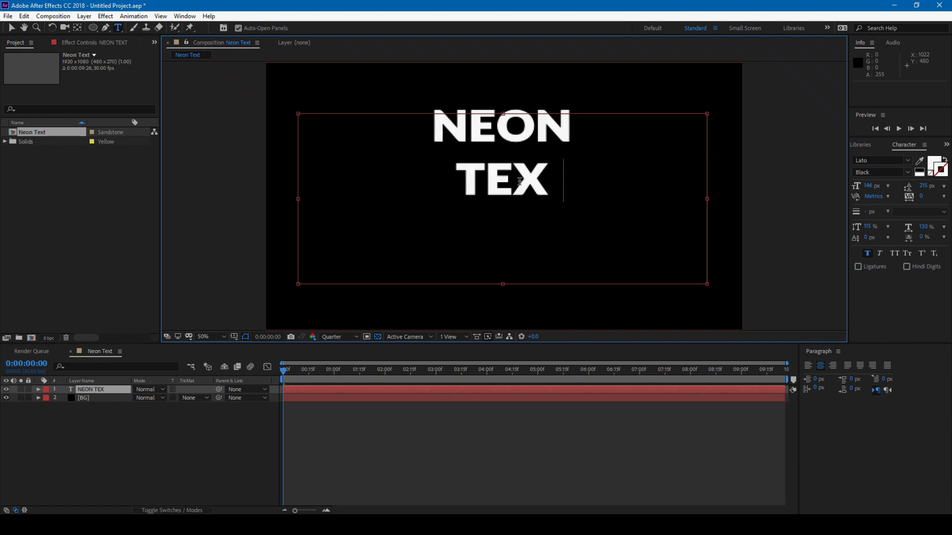
- Enlarge the NEON TEXT lettering to 205 px and move it down to the frame centre
{"action": "key", "text": "ctrl+a"}
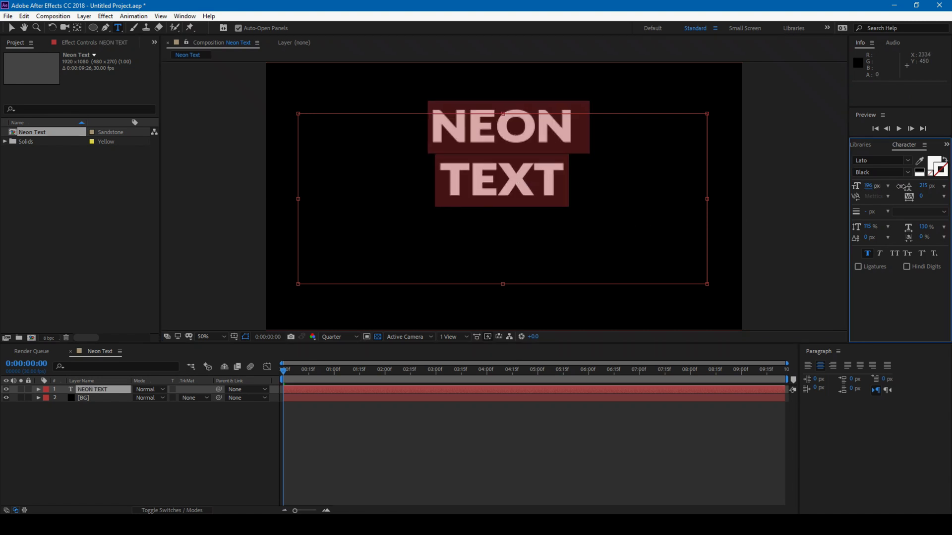
{"action": "left_click_drag", "start_coordinate": [871, 189], "coordinate": [936, 188]}
{"action": "left_click", "coordinate": [12, 29]}
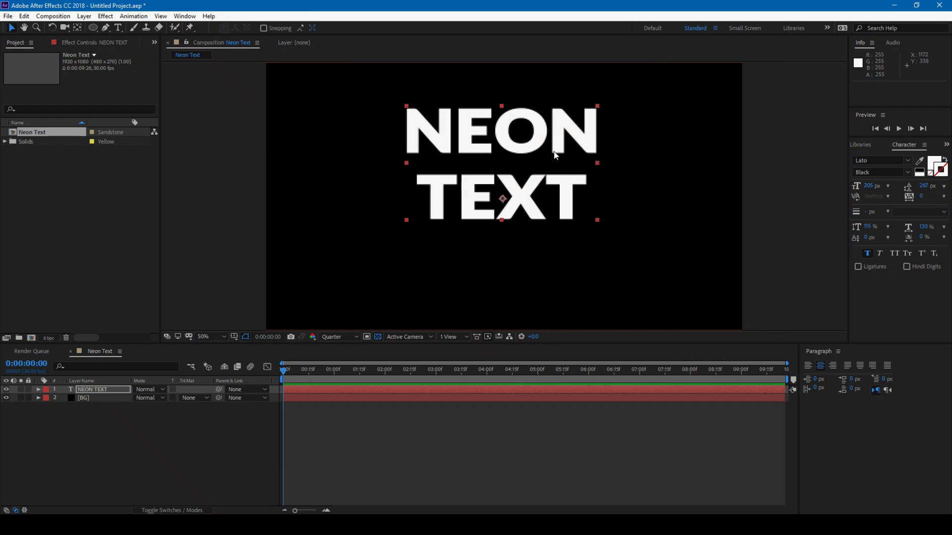
{"action": "left_click_drag", "start_coordinate": [535, 163], "coordinate": [537, 189]}
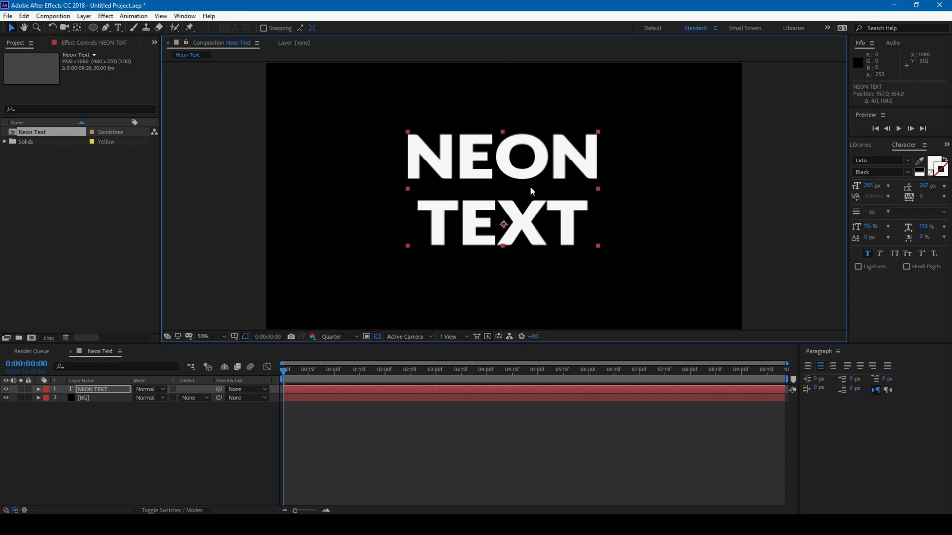
- Add a new black solid layer named NEON SOlid
{"action": "left_click", "coordinate": [84, 16]}
{"action": "mouse_move", "coordinate": [119, 28]}
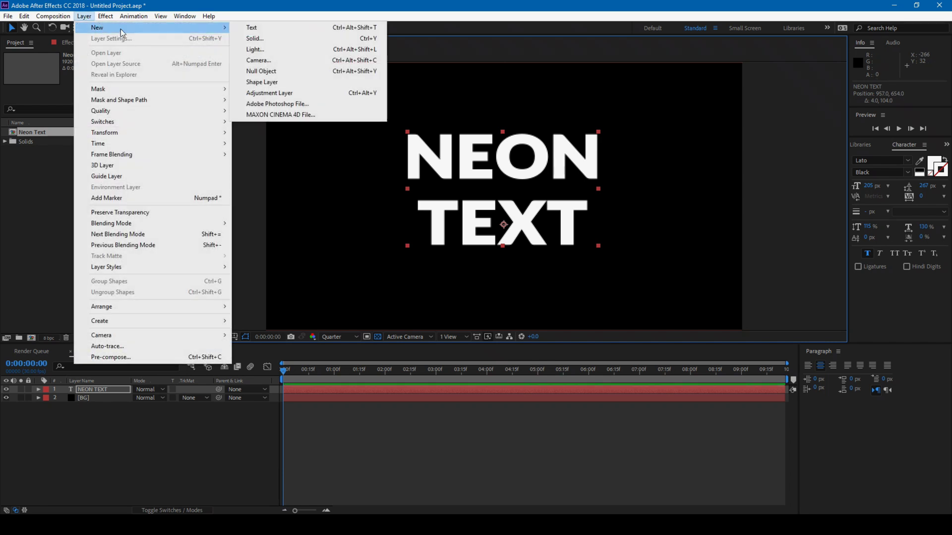
{"action": "left_click", "coordinate": [267, 38]}
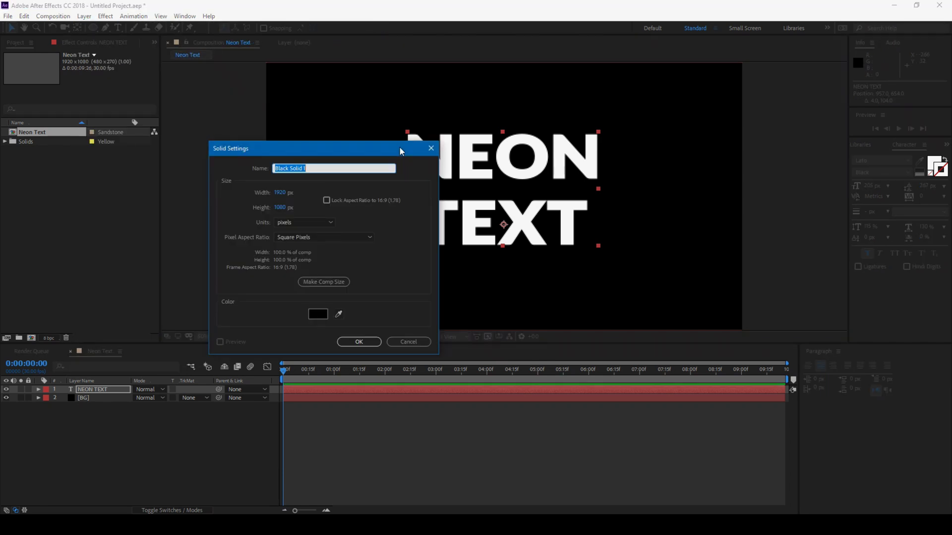
{"action": "type", "text": "NEON SOlid"}
{"action": "key", "text": "Return"}
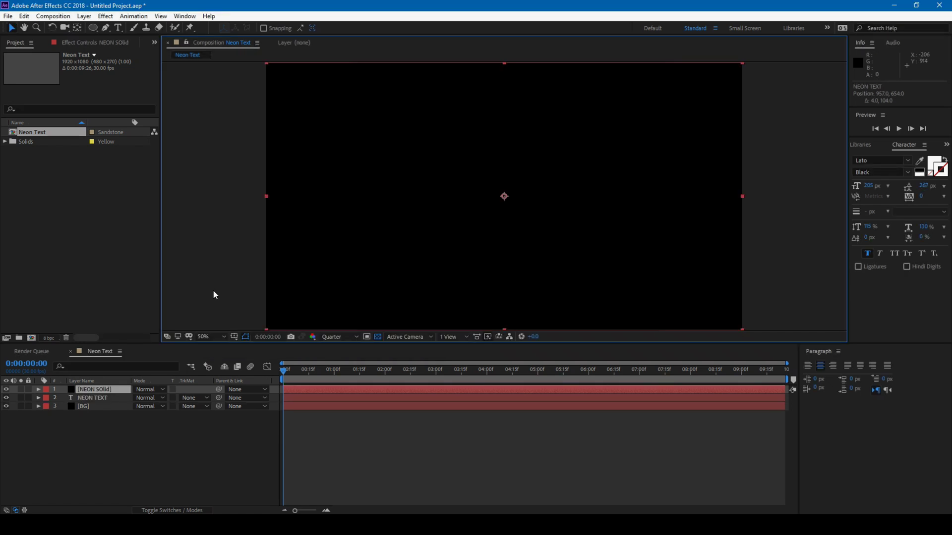
- Apply the Video Copilot Saber effect to the NEON SOlid layer
{"action": "left_click", "coordinate": [105, 16]}
{"action": "mouse_move", "coordinate": [121, 304]}
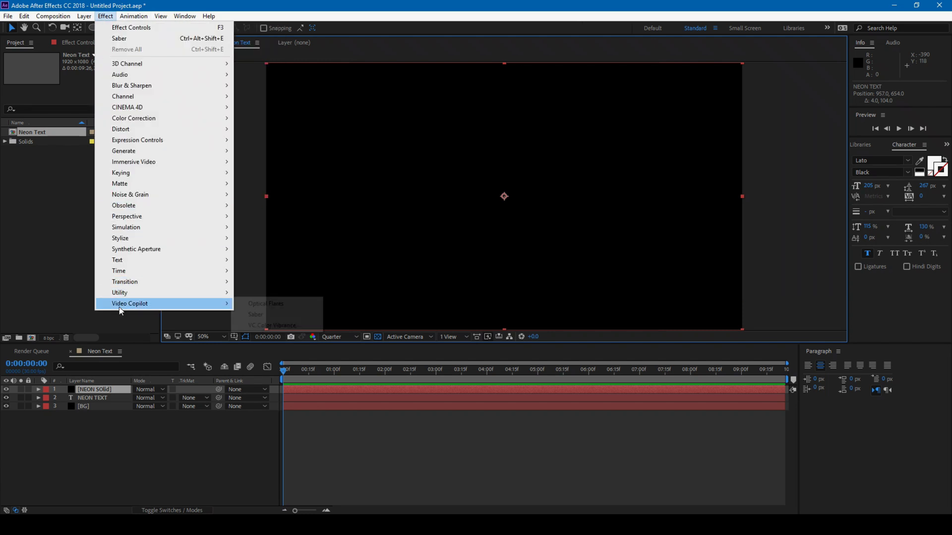
{"action": "left_click", "coordinate": [256, 315]}
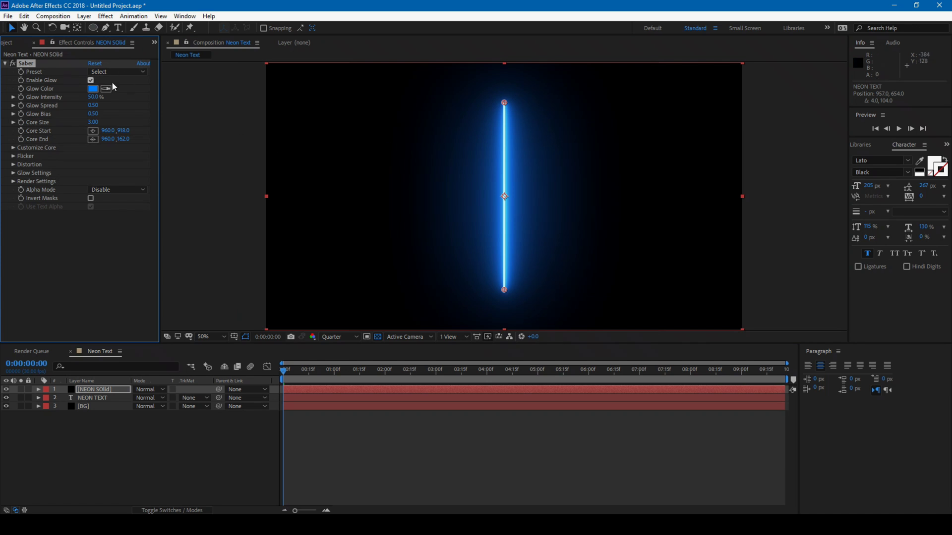
- Apply Saber's Neon preset and set Core Type to Text Layer tracing 2. NEON TEXT
{"action": "left_click", "coordinate": [103, 71]}
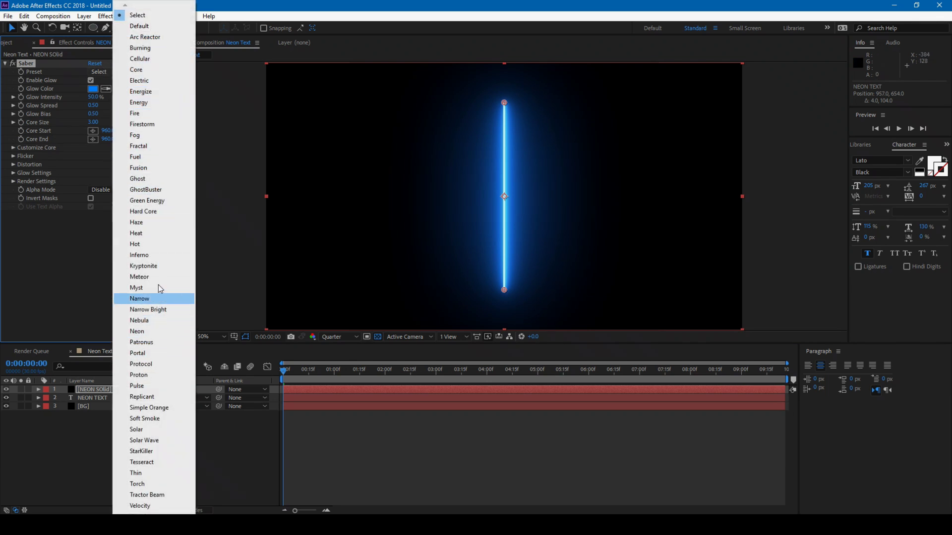
{"action": "left_click", "coordinate": [138, 332]}
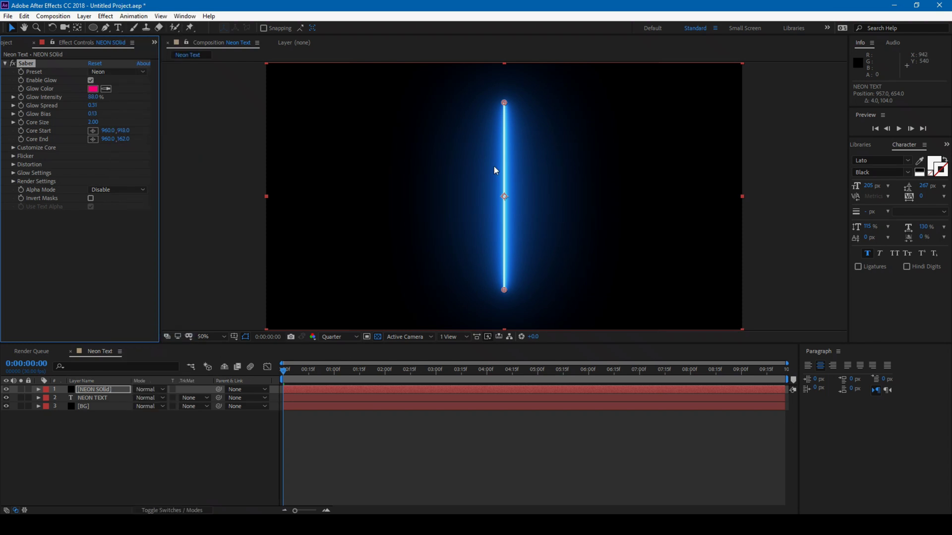
{"action": "left_click", "coordinate": [13, 147]}
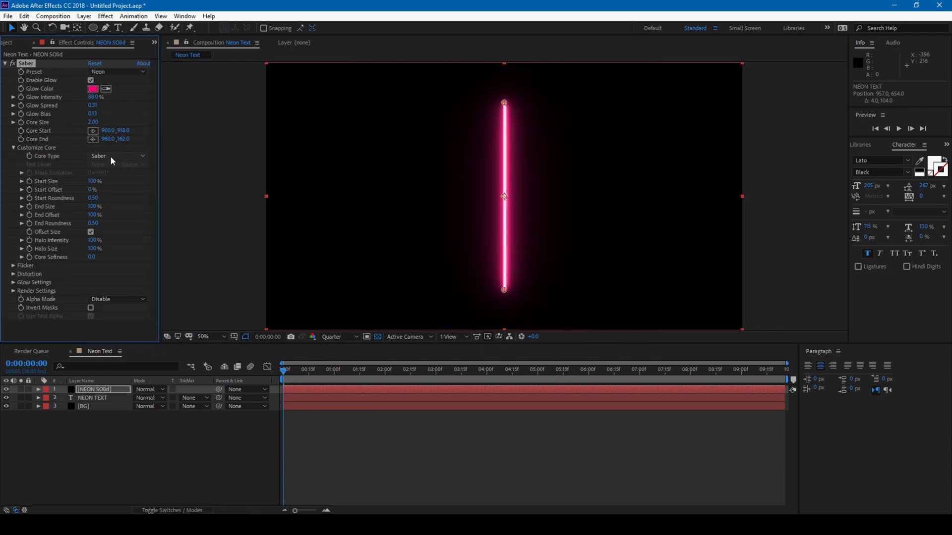
{"action": "left_click", "coordinate": [110, 156]}
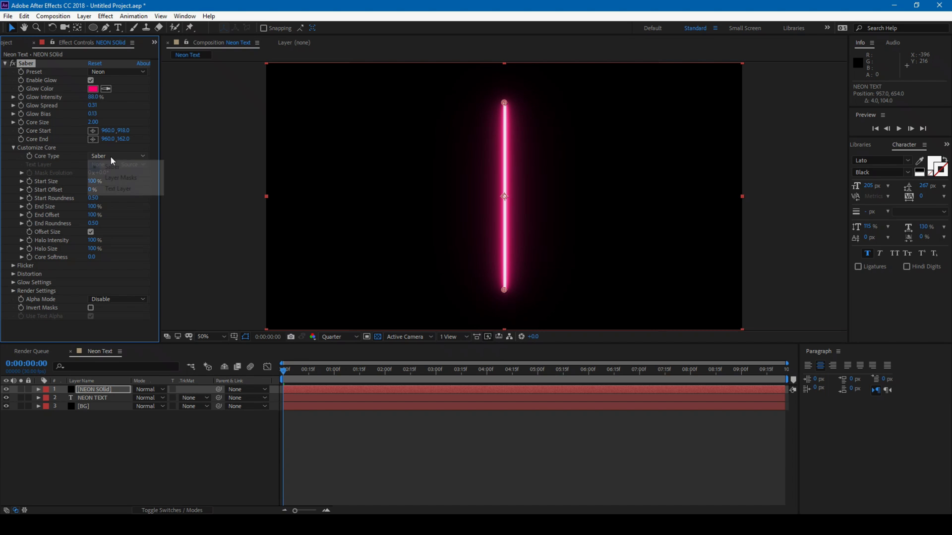
{"action": "left_click", "coordinate": [109, 188]}
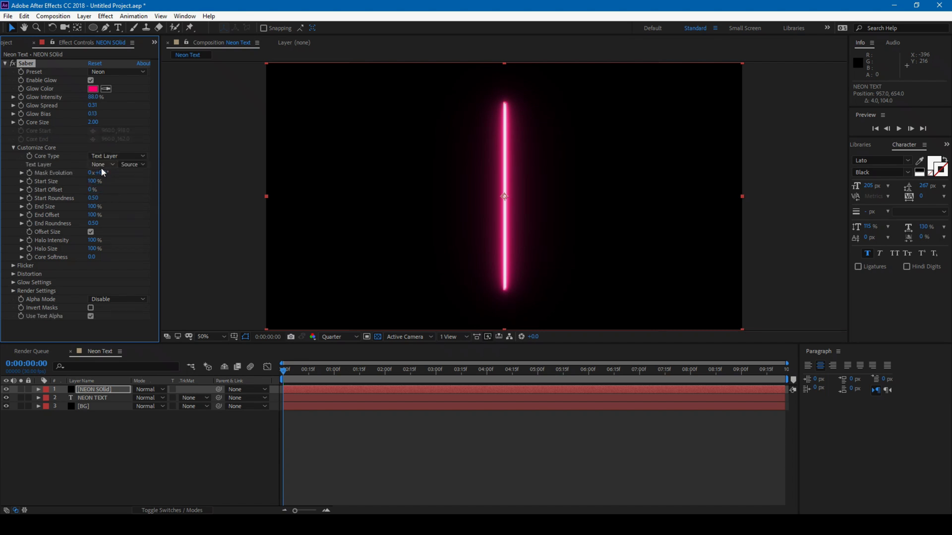
{"action": "left_click", "coordinate": [101, 166]}
{"action": "left_click", "coordinate": [115, 200]}
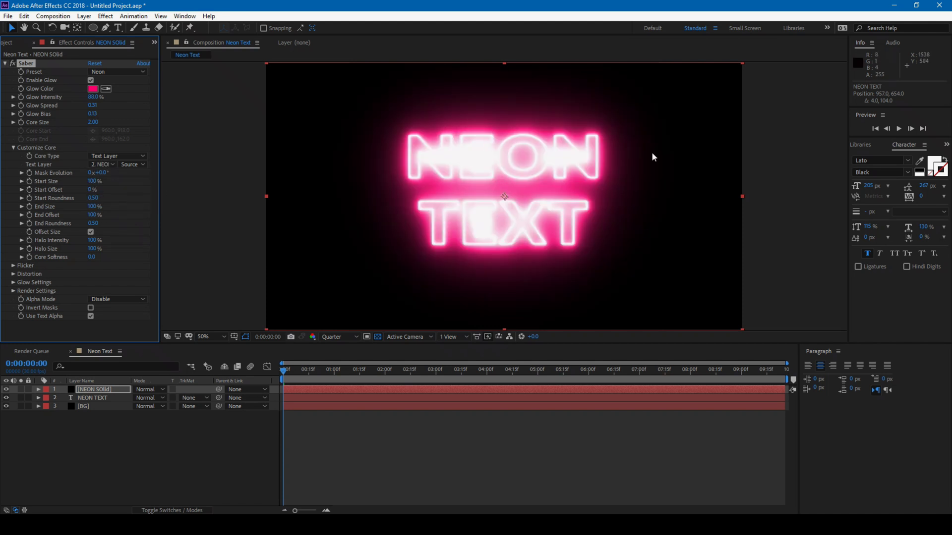
{"action": "left_click", "coordinate": [339, 337]}
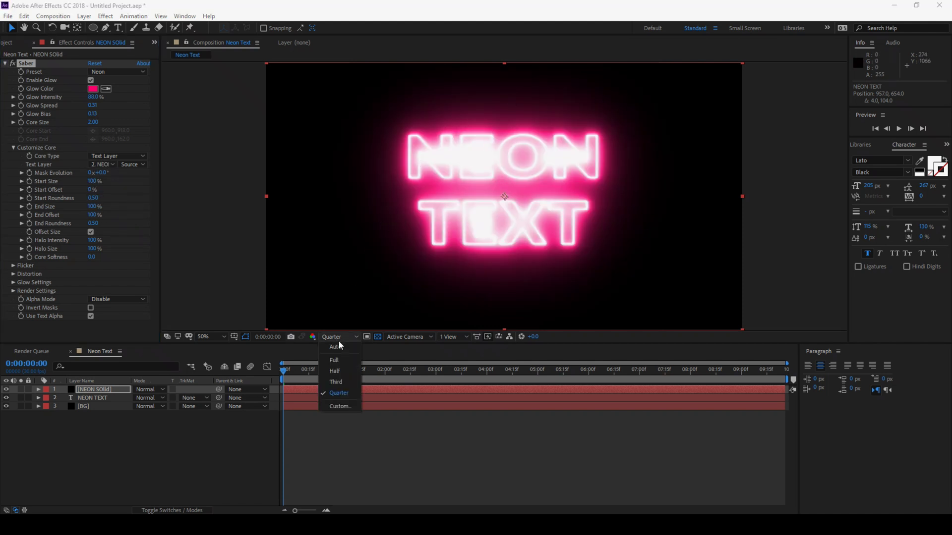
- Set the preview resolution to Third, Glow Intensity to 50%, and scrub ahead to check the glow
{"action": "left_click", "coordinate": [335, 382]}
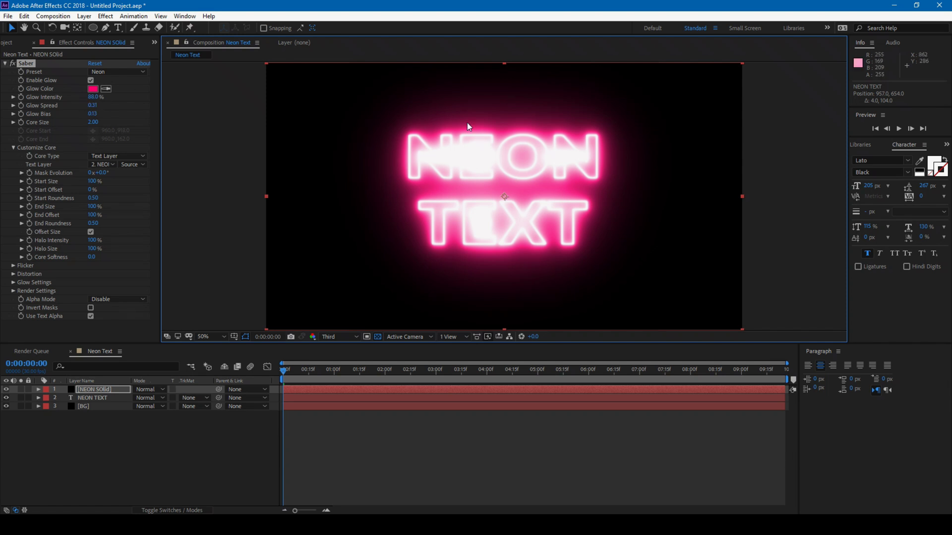
{"action": "left_click", "coordinate": [94, 96]}
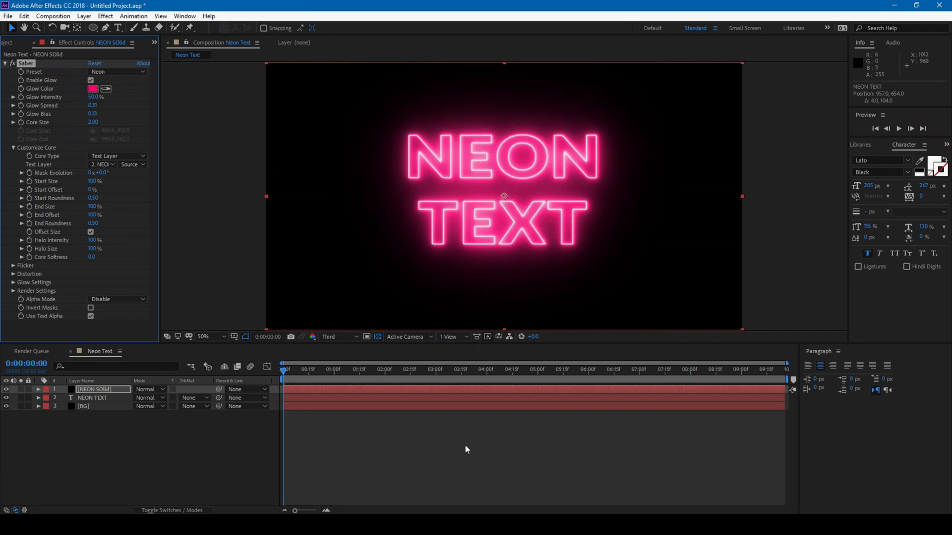
{"action": "mouse_move", "coordinate": [286, 375]}
{"action": "left_mouse_down"}
{"action": "mouse_move", "coordinate": [306, 365]}
{"action": "mouse_move", "coordinate": [414, 370]}
{"action": "mouse_move", "coordinate": [273, 380]}
{"action": "left_mouse_up"}
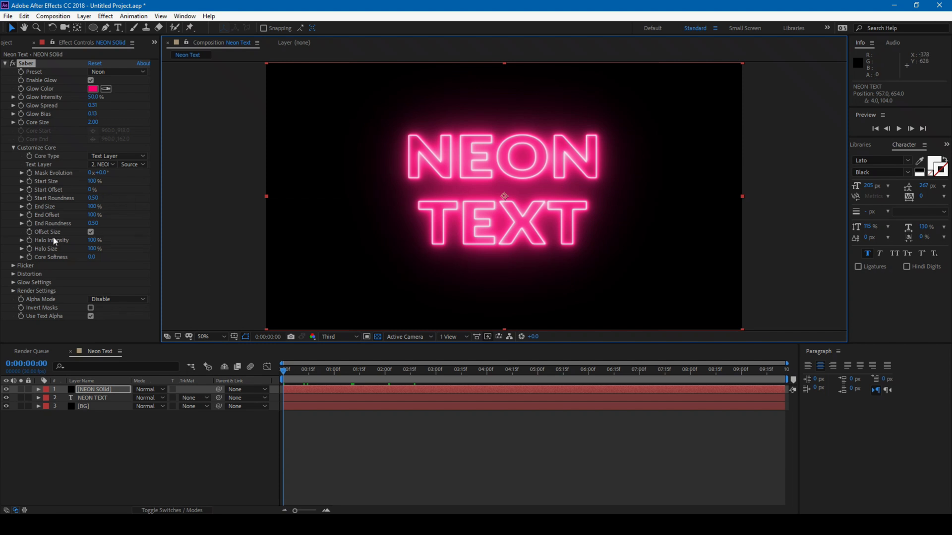
{"action": "left_click", "coordinate": [14, 265]}
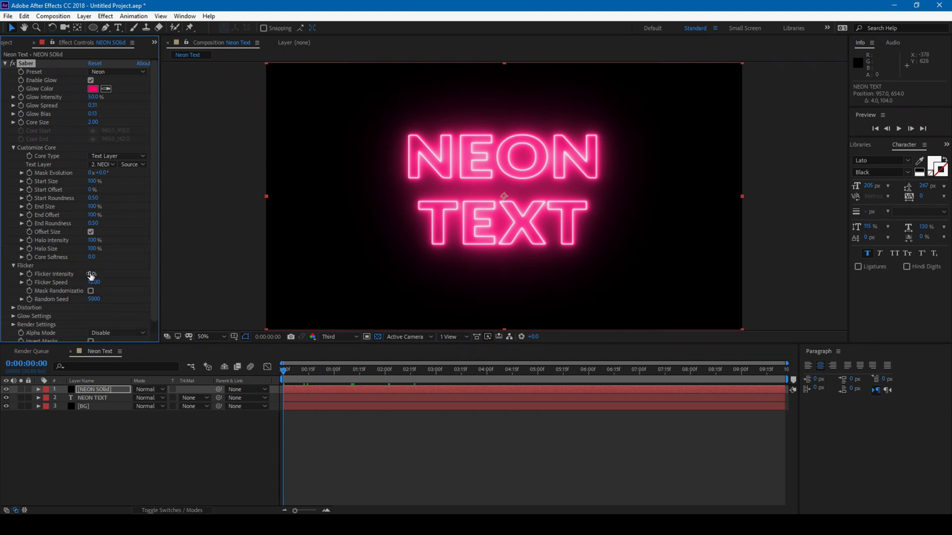
- Raise Flicker Intensity to 125%, enable Mask Randomization, and preview the flicker zoomed in and out
{"action": "left_click_drag", "start_coordinate": [107, 275], "coordinate": [118, 276]}
{"action": "left_click", "coordinate": [91, 291]}
{"action": "key", "text": "space"}
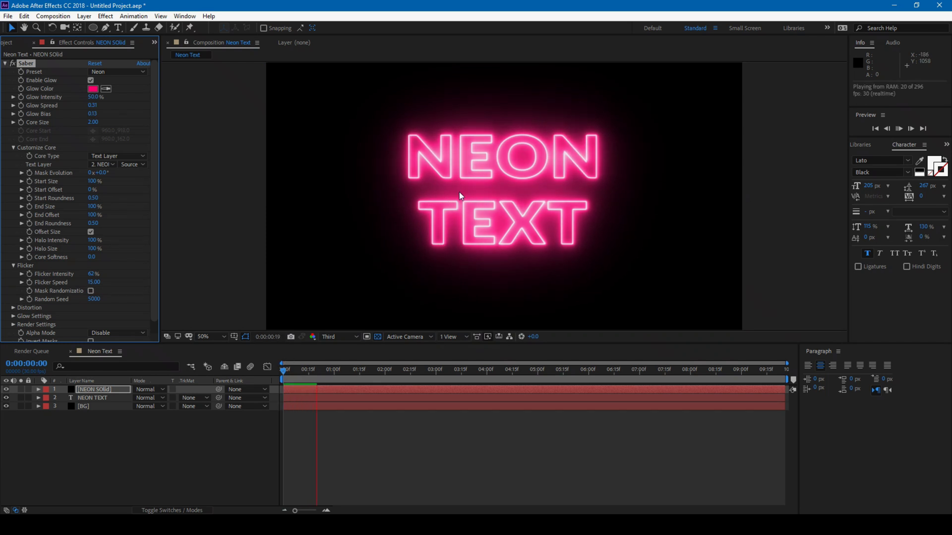
{"action": "key", "text": "period"}
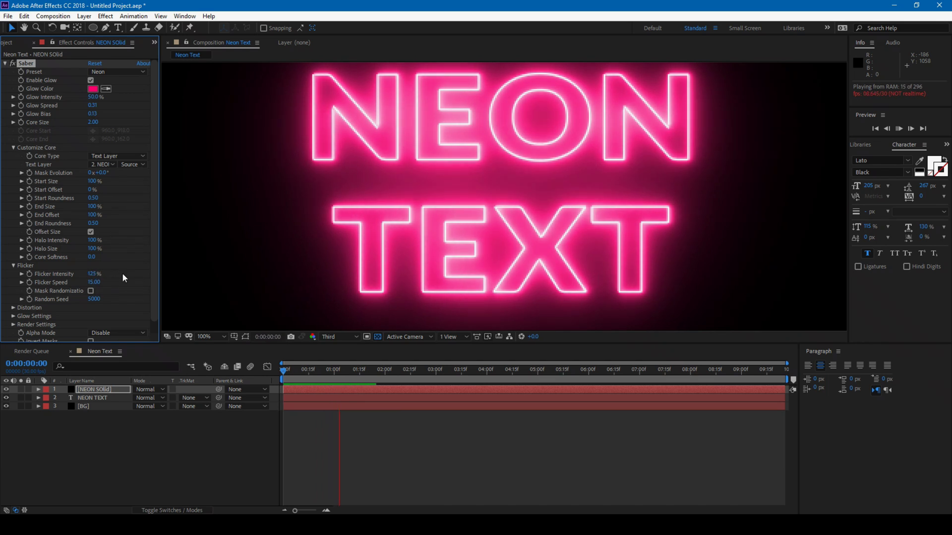
{"action": "key", "text": "comma"}
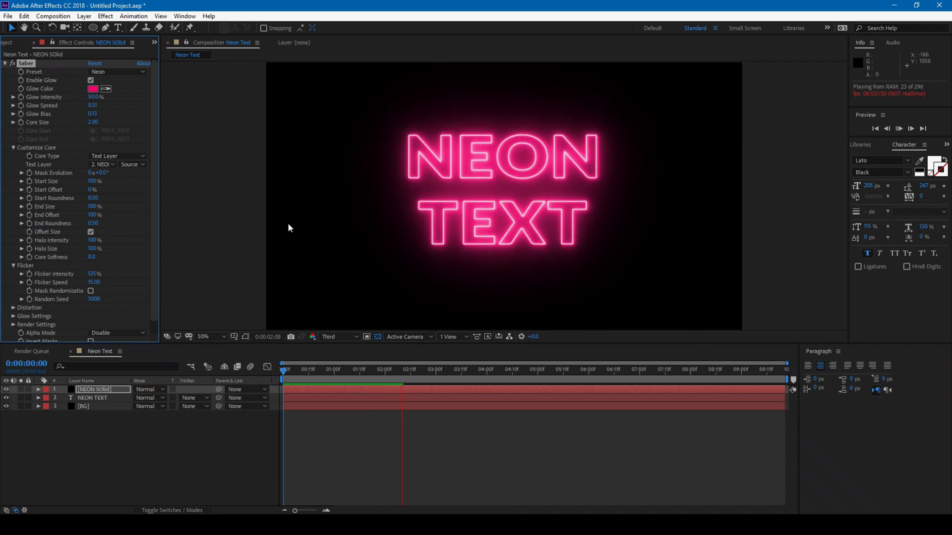
{"action": "left_click", "coordinate": [91, 291]}
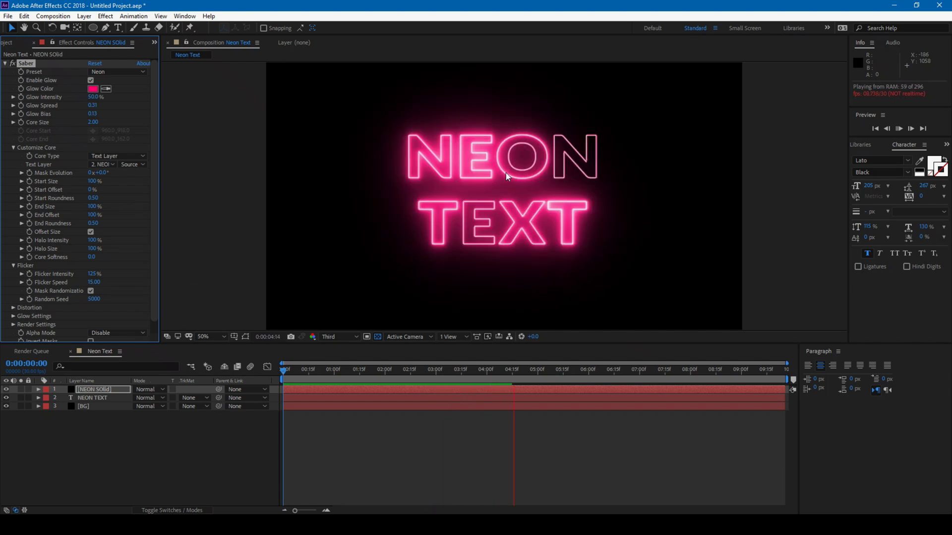
- Lower the Saber Flicker Speed to 5.00 while the preview plays
{"action": "left_click", "coordinate": [95, 283]}
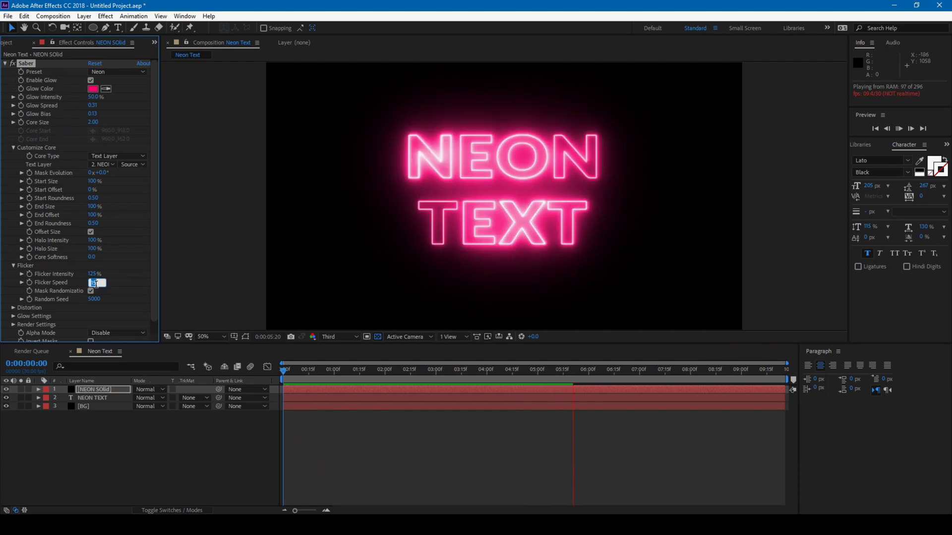
{"action": "type", "text": "5"}
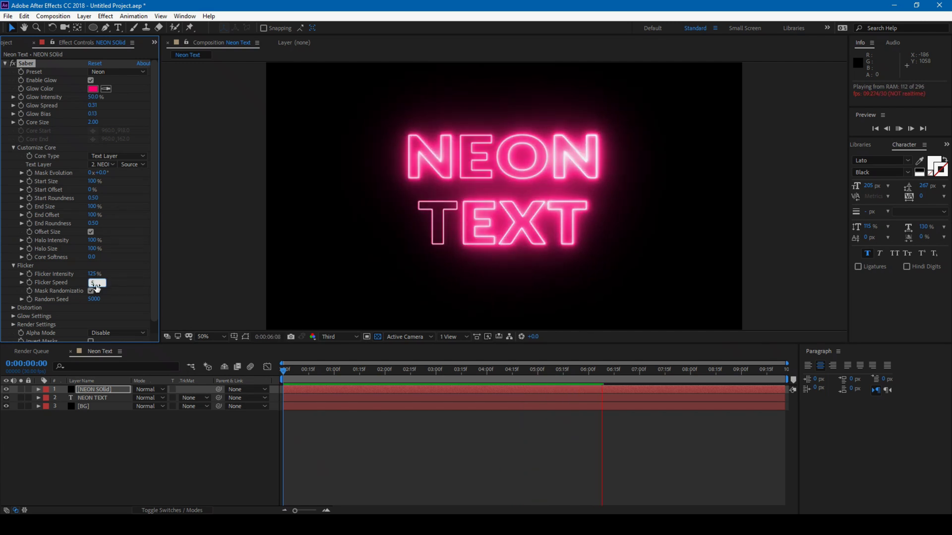
{"action": "key", "text": "Return"}
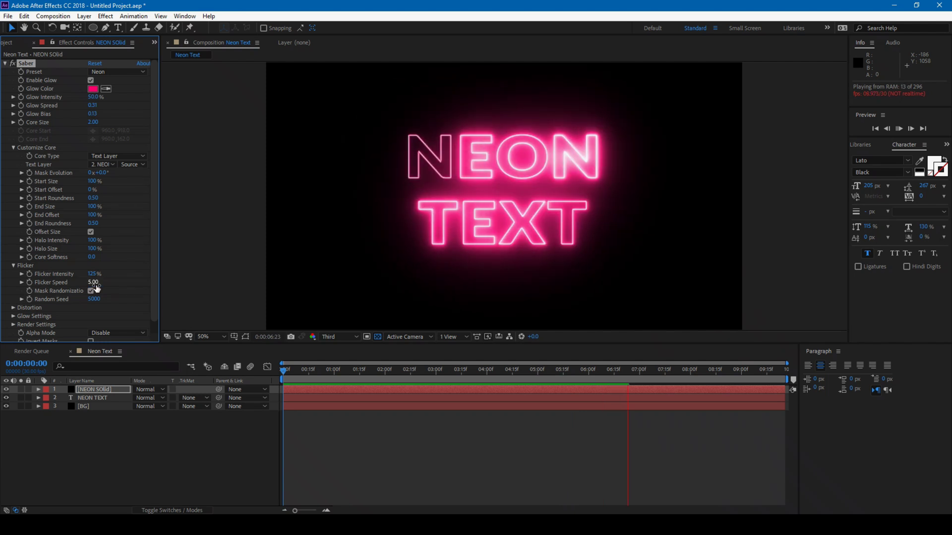